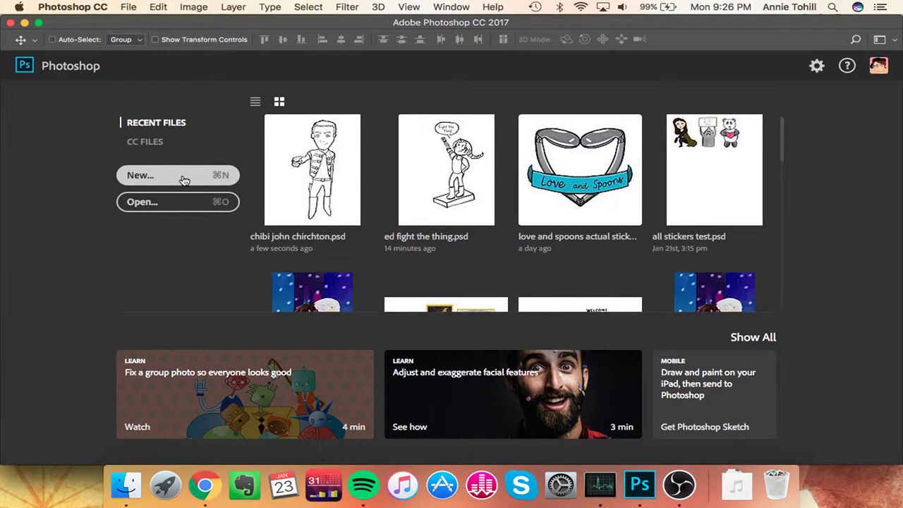
# Create a new Letter 8.5 x 11 in document named 'star butterfly wand blast'
pyautogui.click(184, 180)
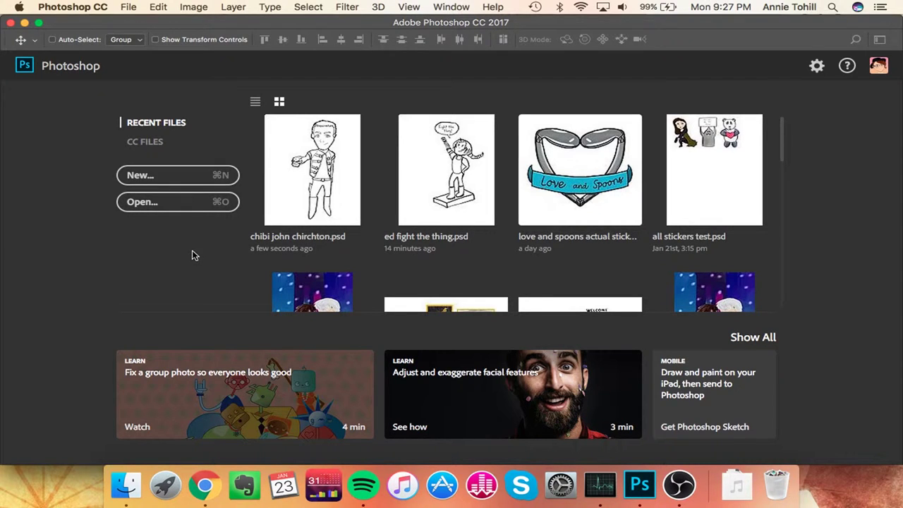
pyautogui.click(183, 178)
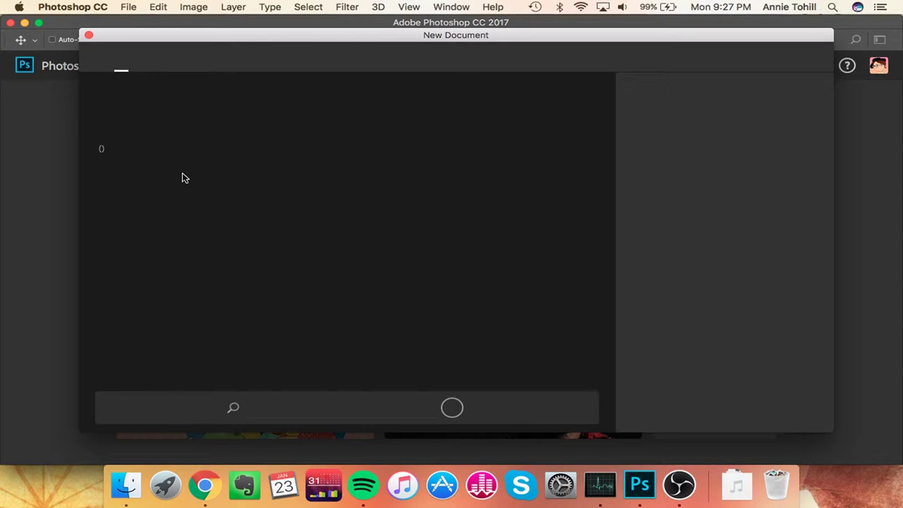
pyautogui.click(89, 34)
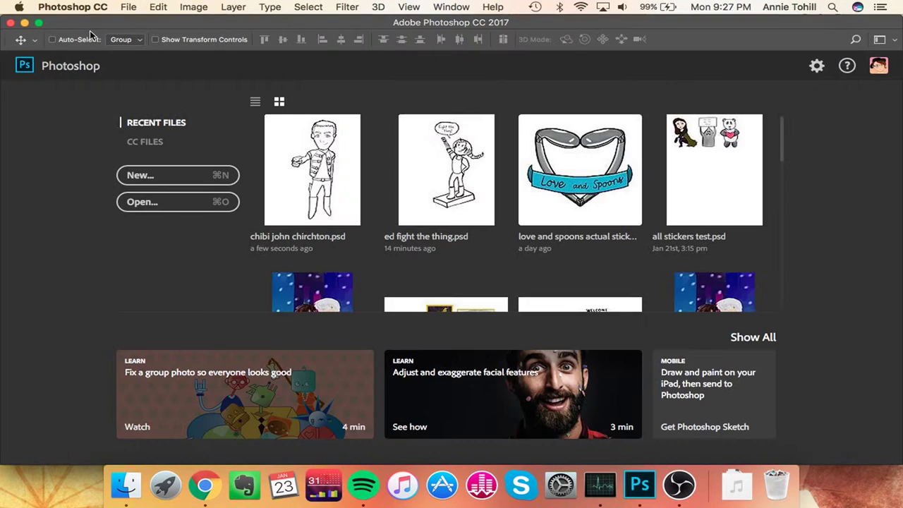
pyautogui.click(176, 183)
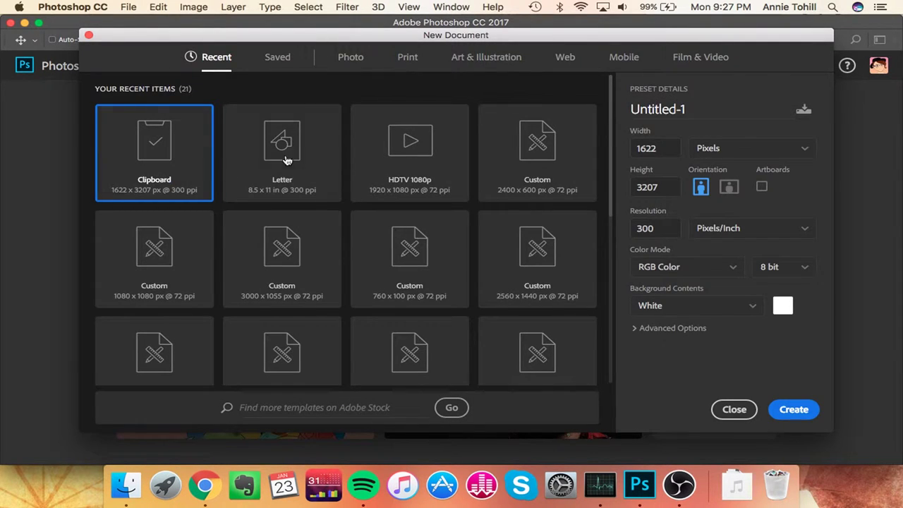
pyautogui.click(287, 160)
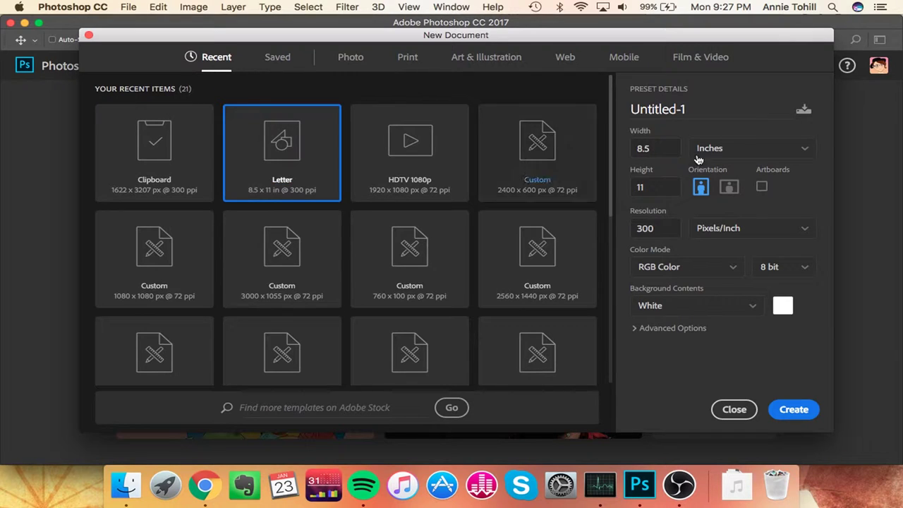
pyautogui.press('BackSpace')
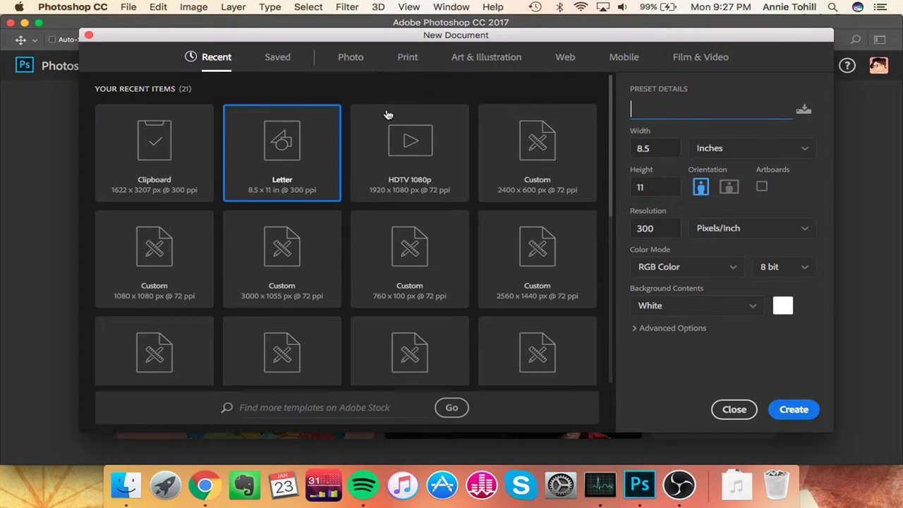
pyautogui.write('star butterfly')
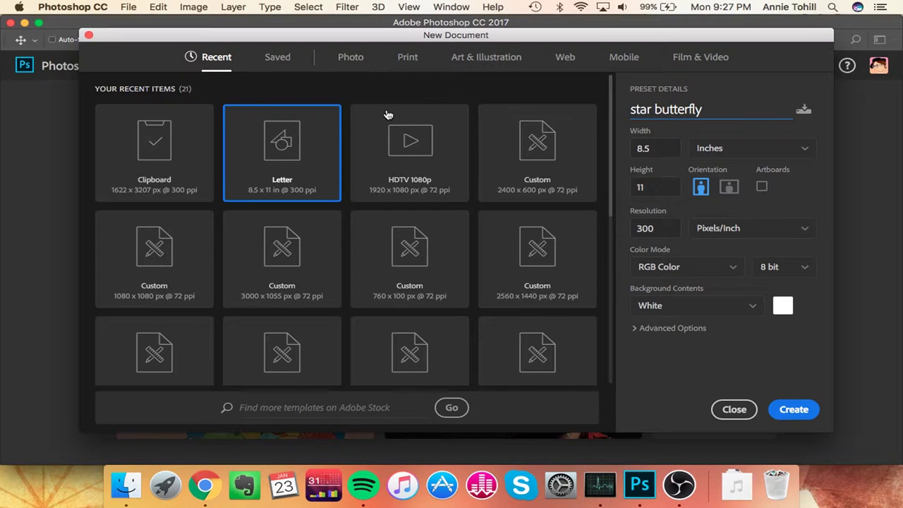
pyautogui.write(' wand blast')
pyautogui.press('Return')
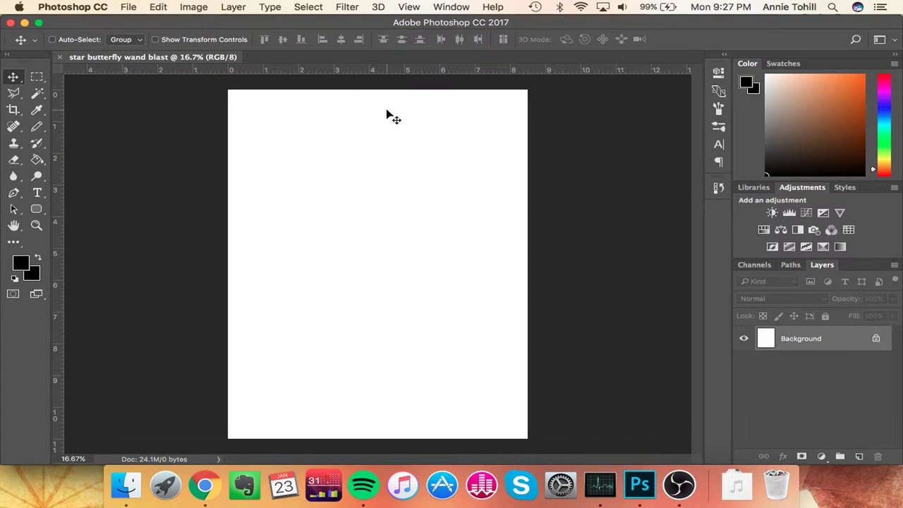
# In Finder, go to the Art folder and select star ink.png
pyautogui.click(135, 488)
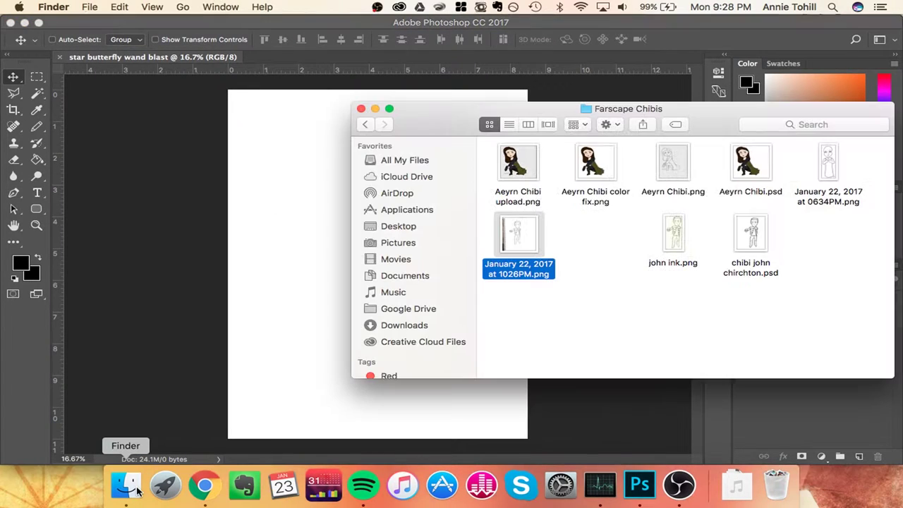
pyautogui.click(365, 125)
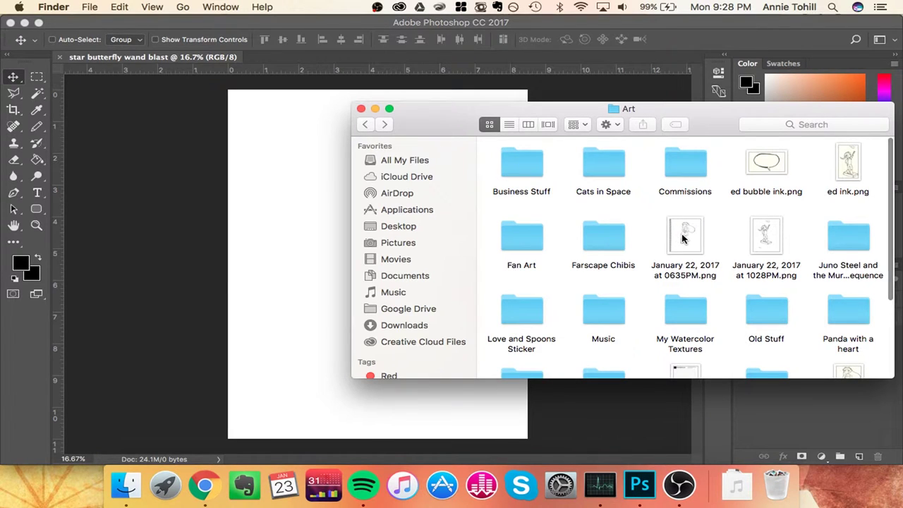
pyautogui.scroll(-3, 682, 238)
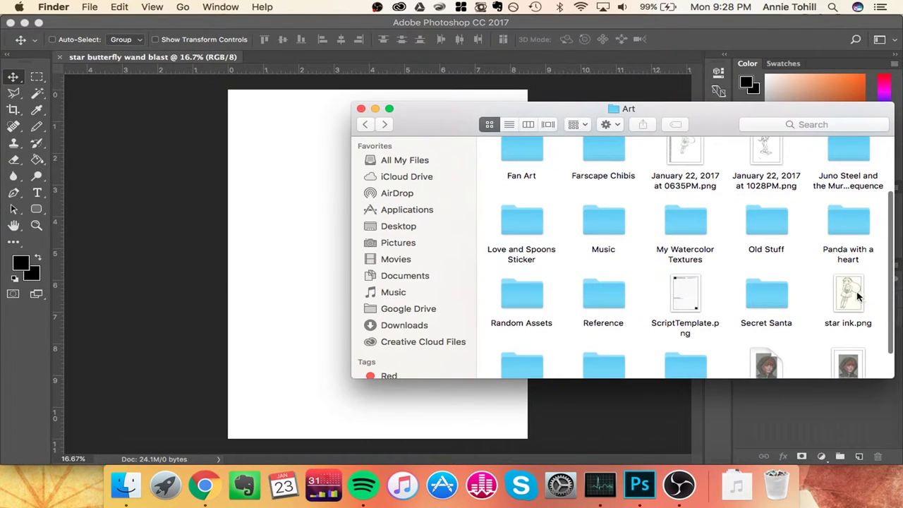
pyautogui.click(853, 298)
# Place star ink.png on the canvas, scaled to about 125% and positioned to fill the page
pyautogui.moveTo(852, 298)
pyautogui.mouseDown()
pyautogui.moveTo(609, 265)
pyautogui.moveTo(319, 256)
pyautogui.mouseUp()
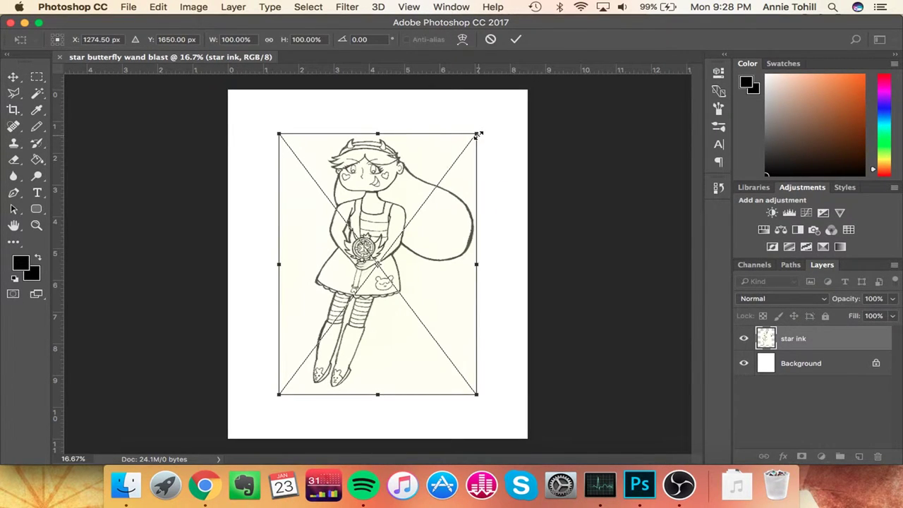
pyautogui.moveTo(478, 134)
pyautogui.mouseDown()
pyautogui.moveTo(548, 115)
pyautogui.moveTo(572, 95)
pyautogui.moveTo(535, 114)
pyautogui.mouseUp()
pyautogui.moveTo(488, 184)
pyautogui.mouseDown()
pyautogui.moveTo(459, 216)
pyautogui.moveTo(467, 213)
pyautogui.mouseUp()
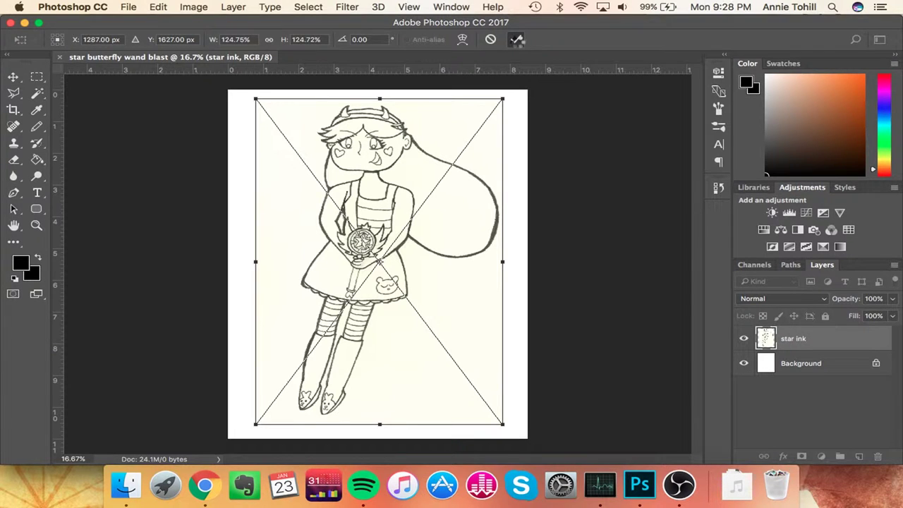
pyautogui.click(517, 40)
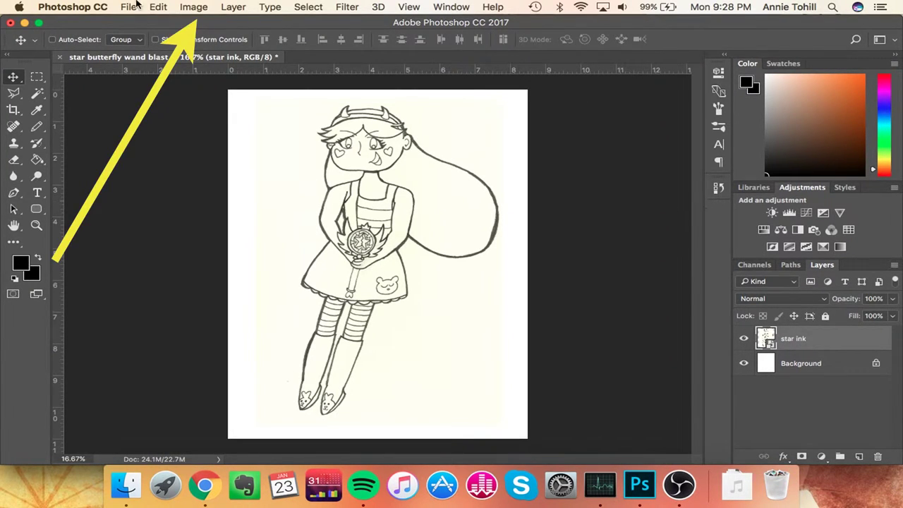
# Switch the image to Grayscale without flattening or rasterizing, discarding colour information
pyautogui.click(195, 7)
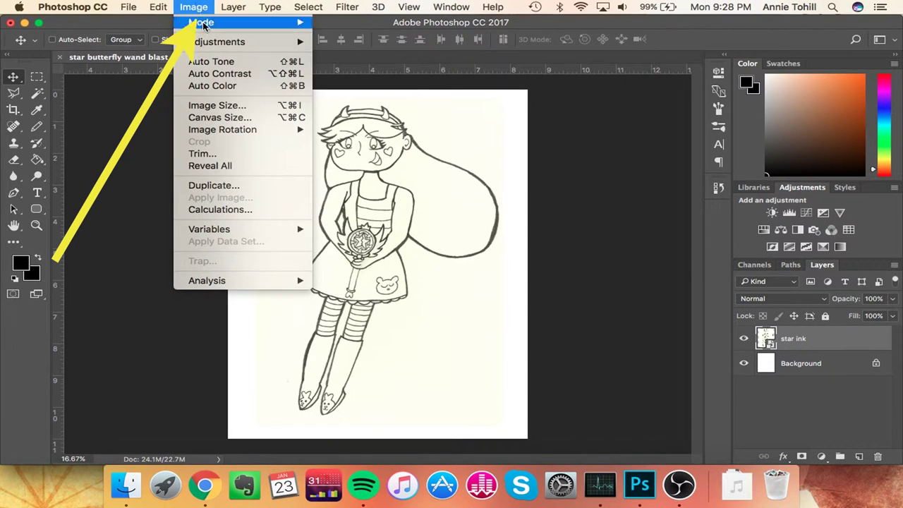
pyautogui.moveTo(206, 27)
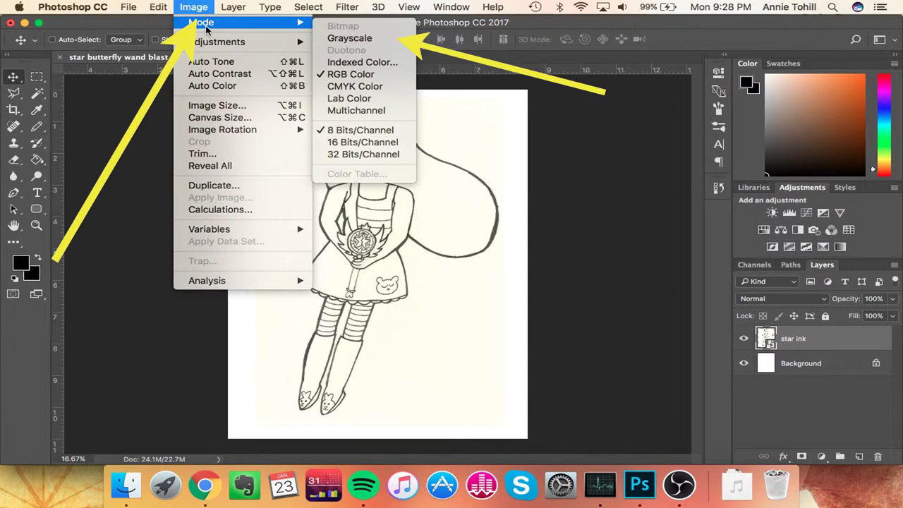
pyautogui.click(335, 39)
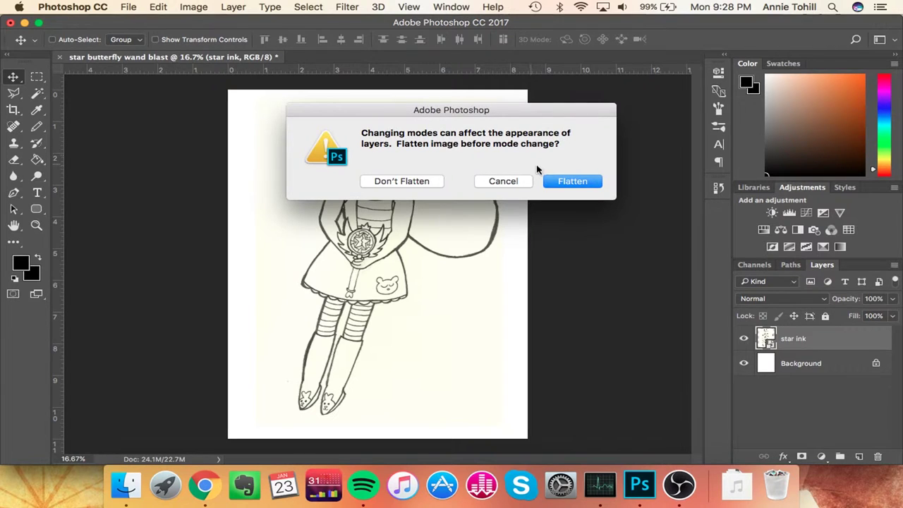
pyautogui.click(373, 185)
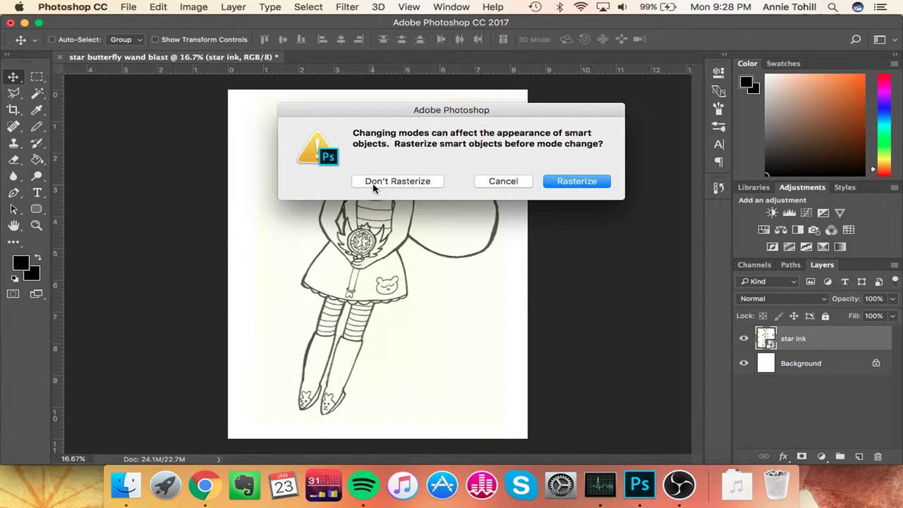
pyautogui.click(423, 184)
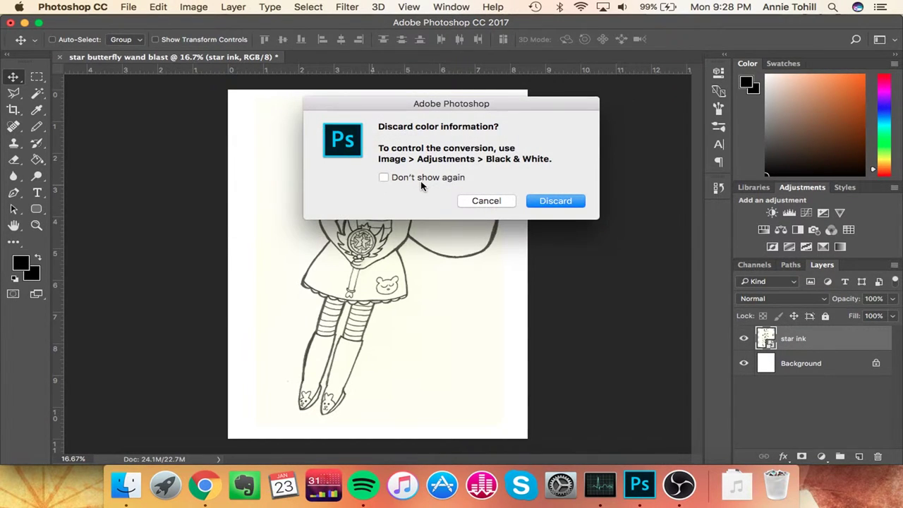
pyautogui.click(547, 202)
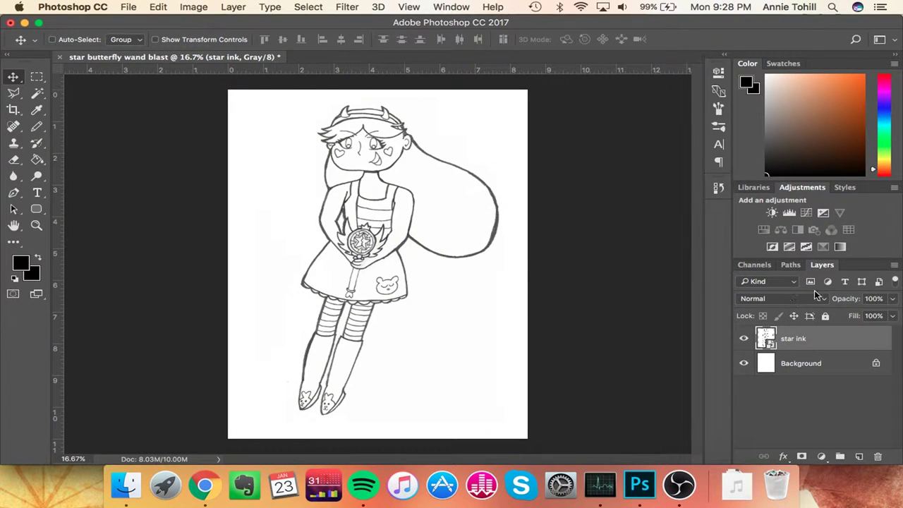
# Add a Levels adjustment with a raised black point so the ink lines turn solid black
pyautogui.click(789, 213)
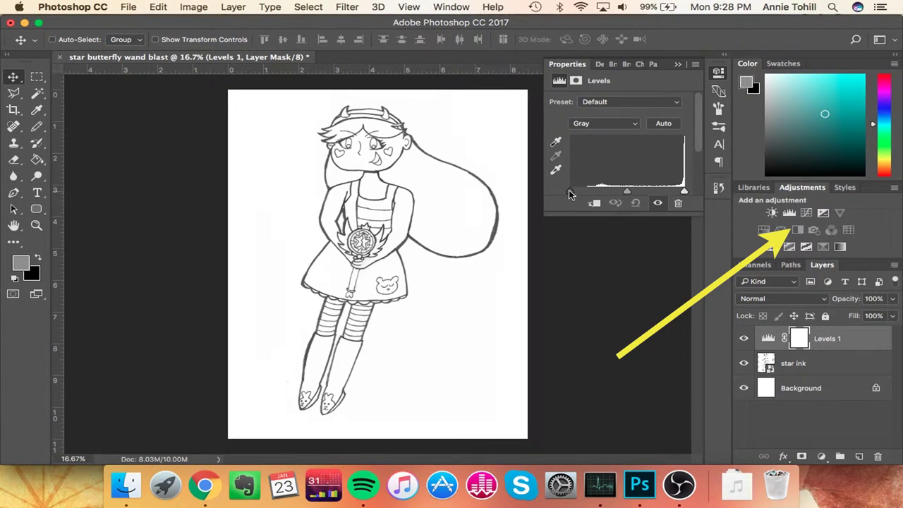
pyautogui.moveTo(571, 195); pyautogui.dragTo(609, 196)
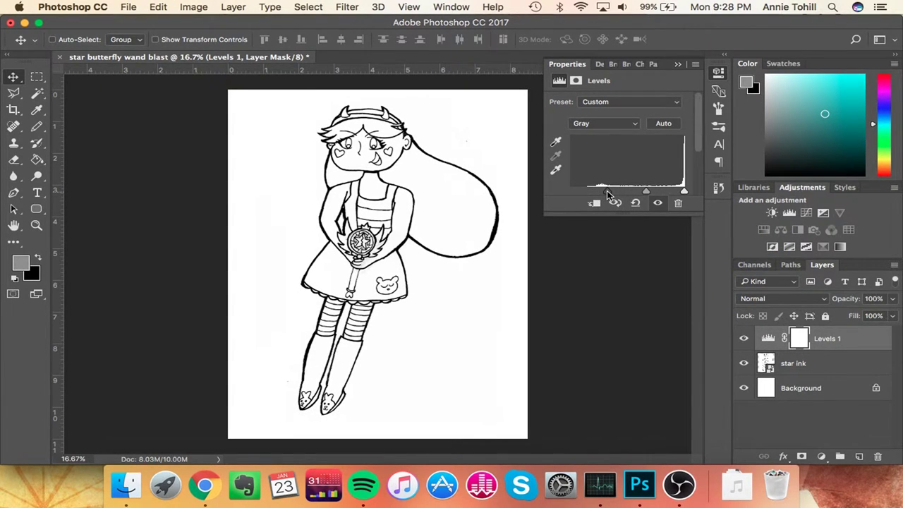
pyautogui.click(719, 75)
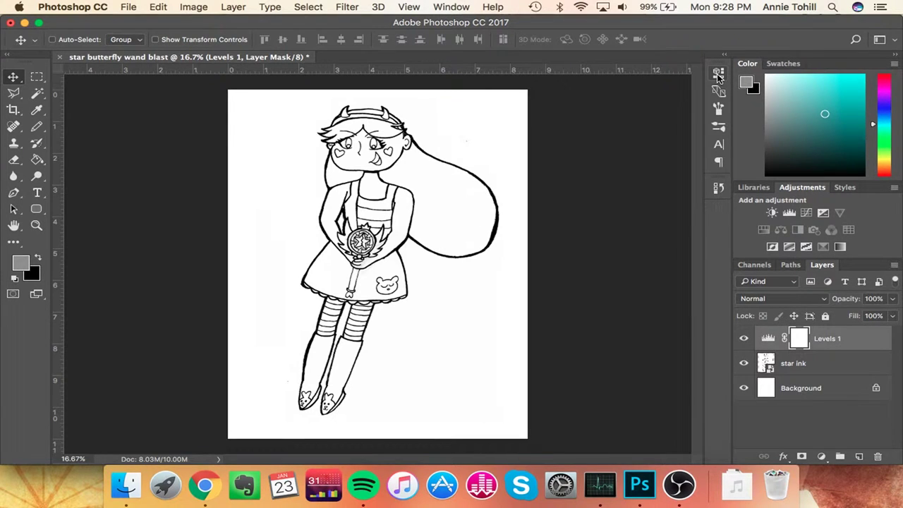
# Merge the Levels 1 adjustment with the star ink layer and rename the result 'ink'
pyautogui.keyDown('shift'); pyautogui.click(791, 365); pyautogui.keyUp('shift')
pyautogui.press('super+e')
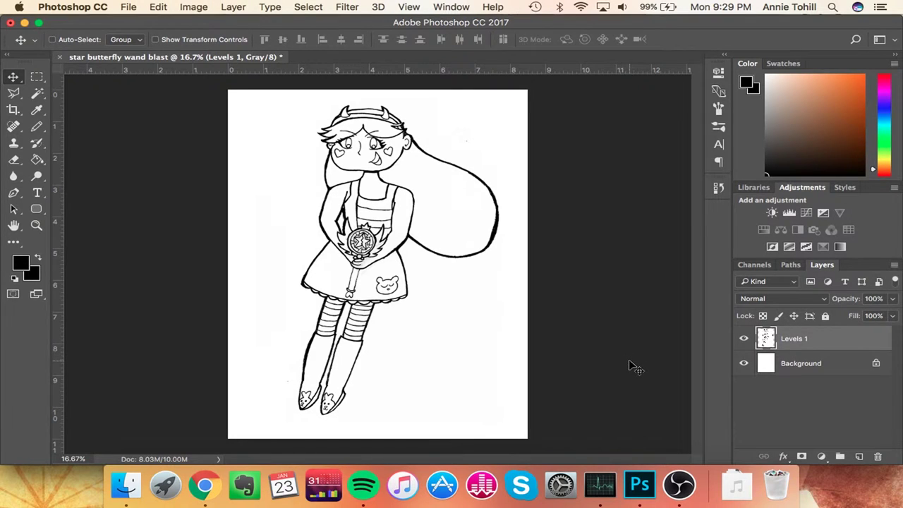
pyautogui.doubleClick(800, 340)
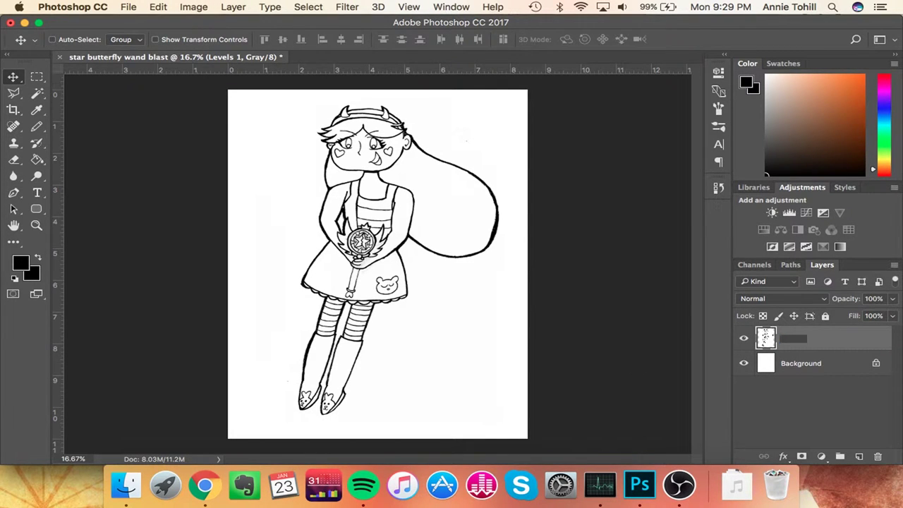
pyautogui.write('ink')
pyautogui.press('Return')
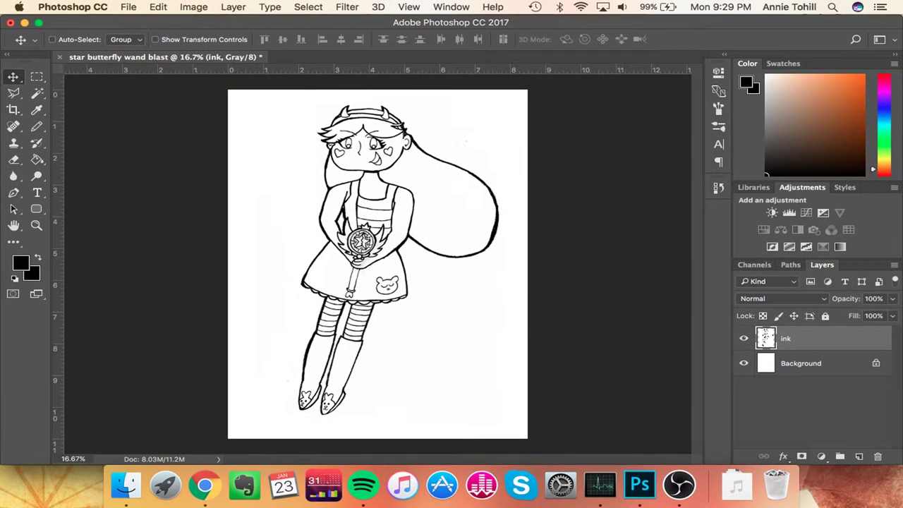
# Copy the entire ink drawing and paste it into a new Alpha 1 channel
pyautogui.press('super+a')
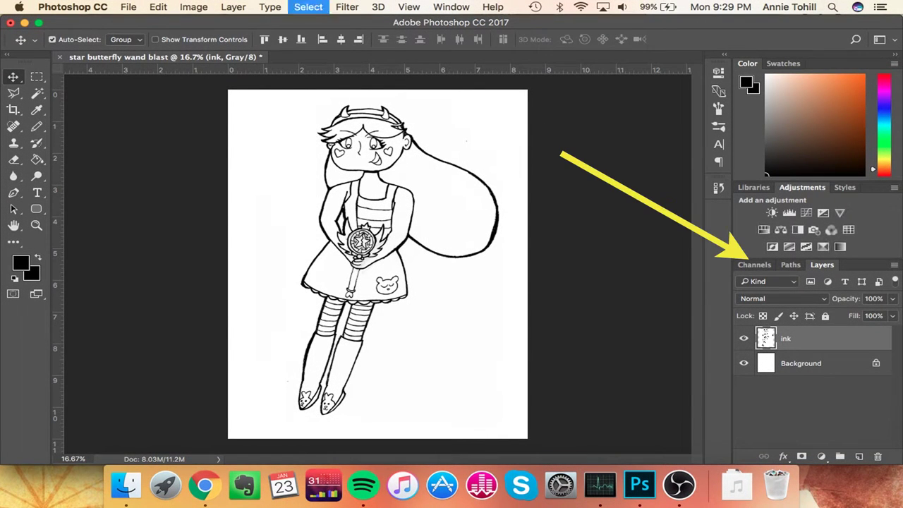
pyautogui.press('super+c')
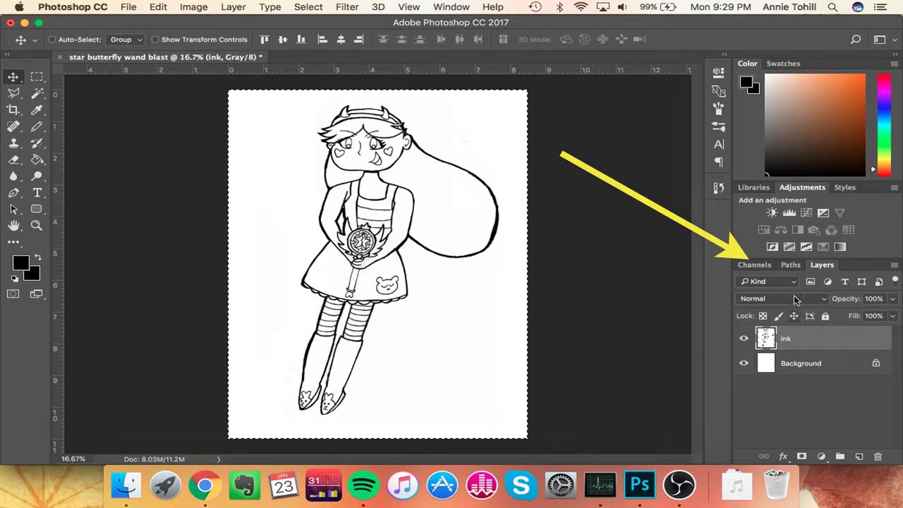
pyautogui.click(759, 265)
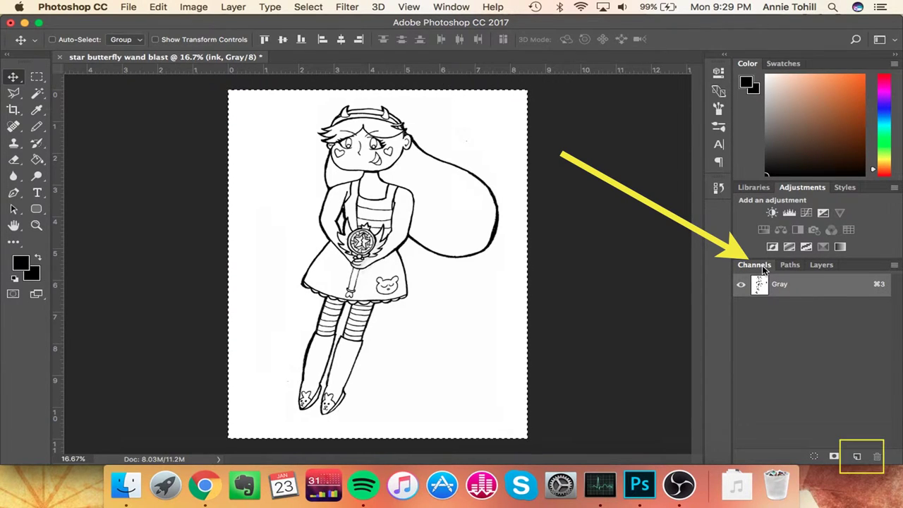
pyautogui.click(858, 455)
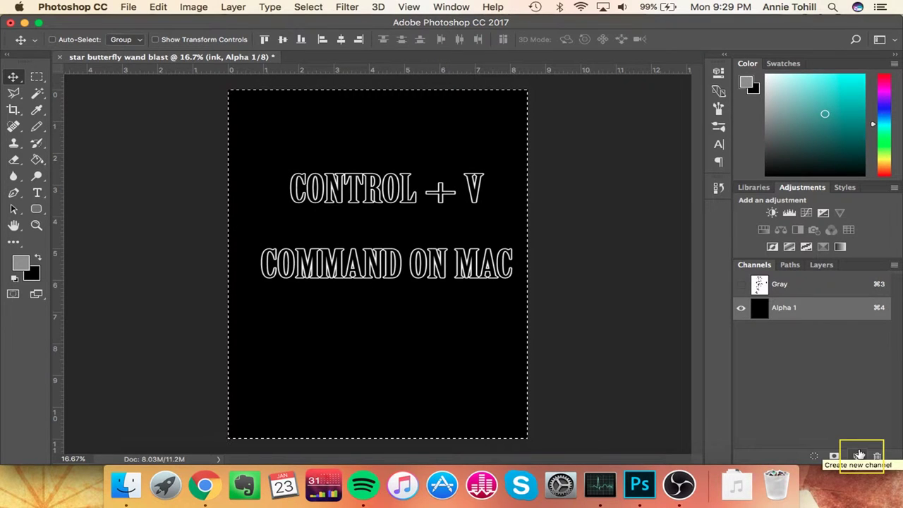
pyautogui.press('super+v')
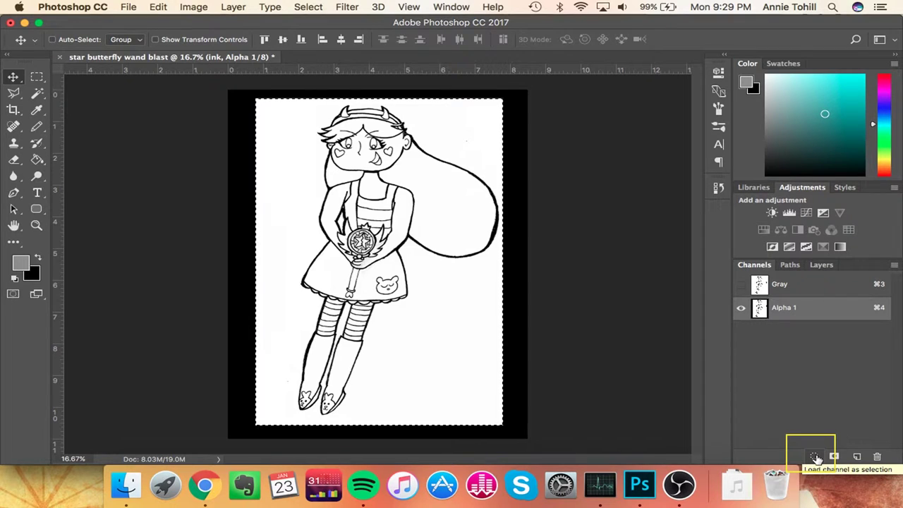
# Load the Alpha 1 channel's line art as a selection
pyautogui.click(817, 458)
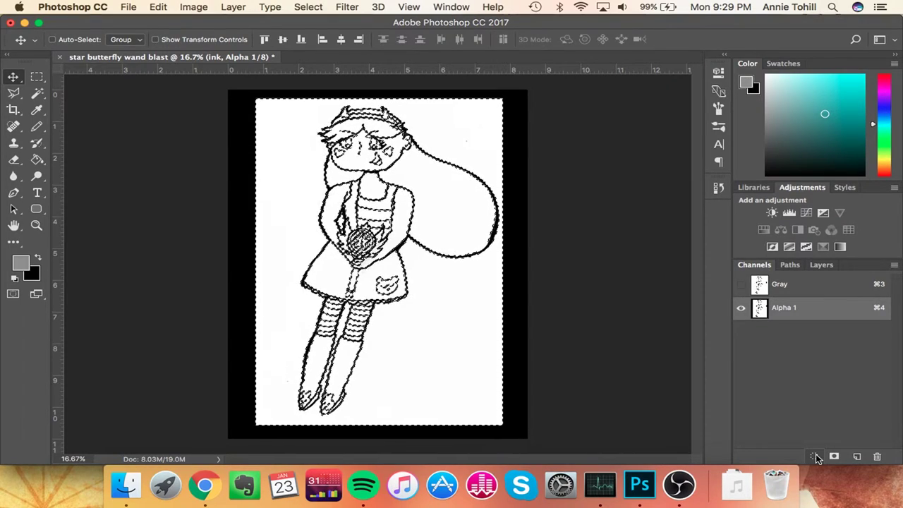
pyautogui.click(815, 457)
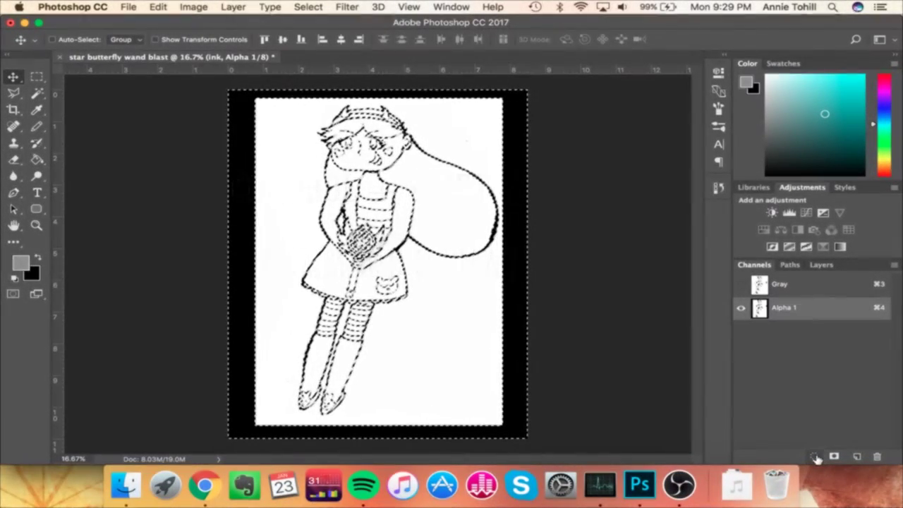
# Fill the line selection with black on a new empty layer, then deselect
pyautogui.click(821, 265)
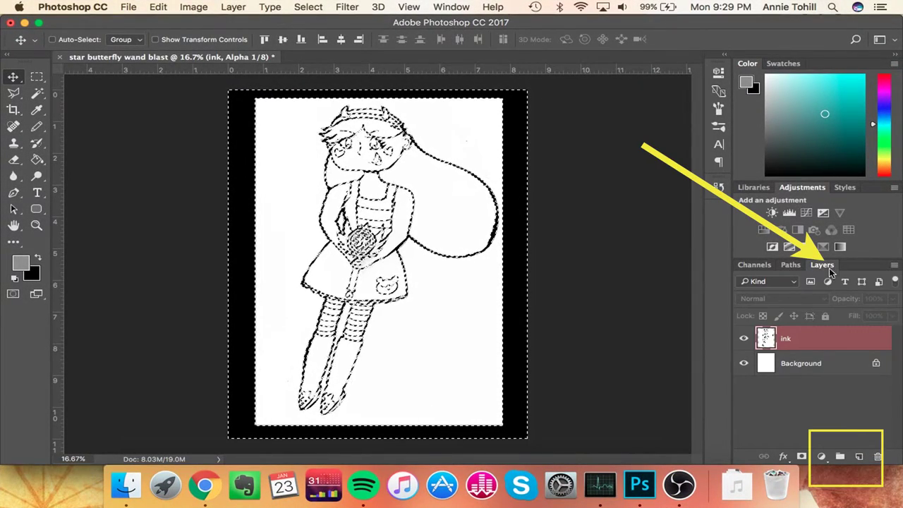
pyautogui.click(860, 457)
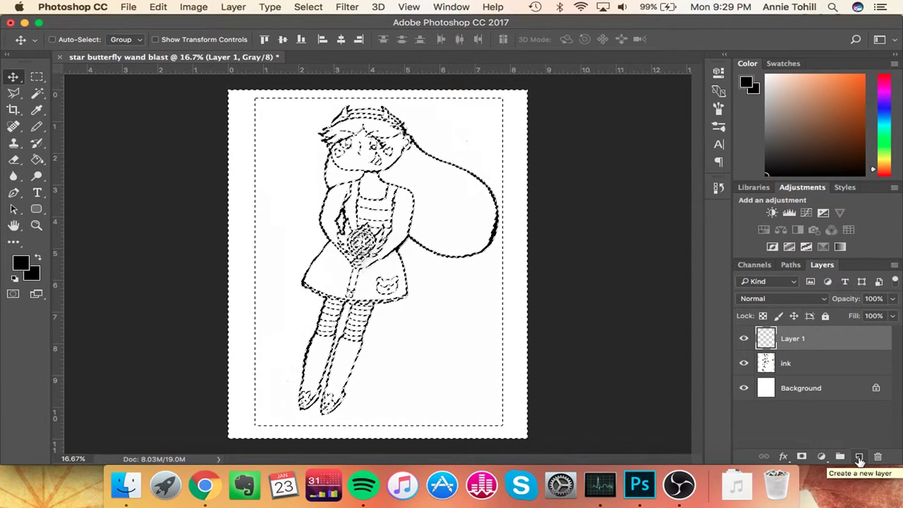
pyautogui.press('g')
pyautogui.click(456, 272)
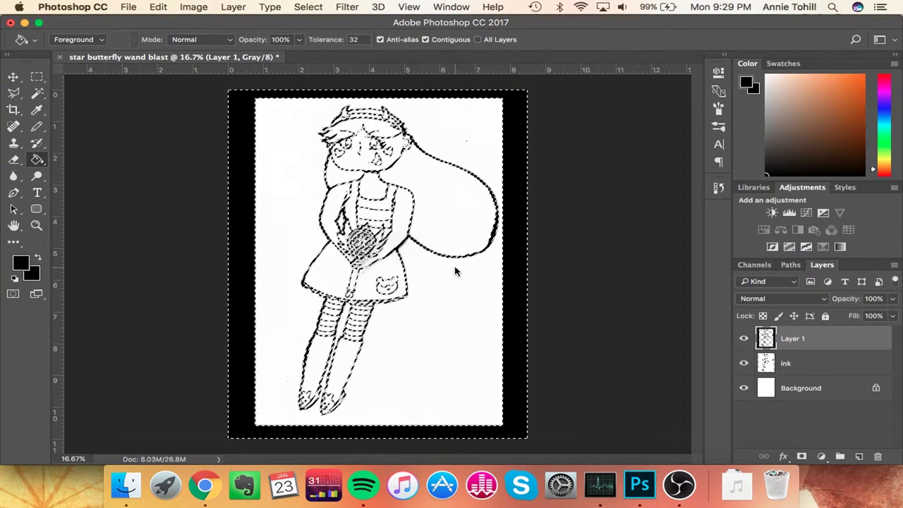
pyautogui.press('super+d')
# Delete the old ink layer and rename Layer 1 to 'real ink'
pyautogui.click(802, 367)
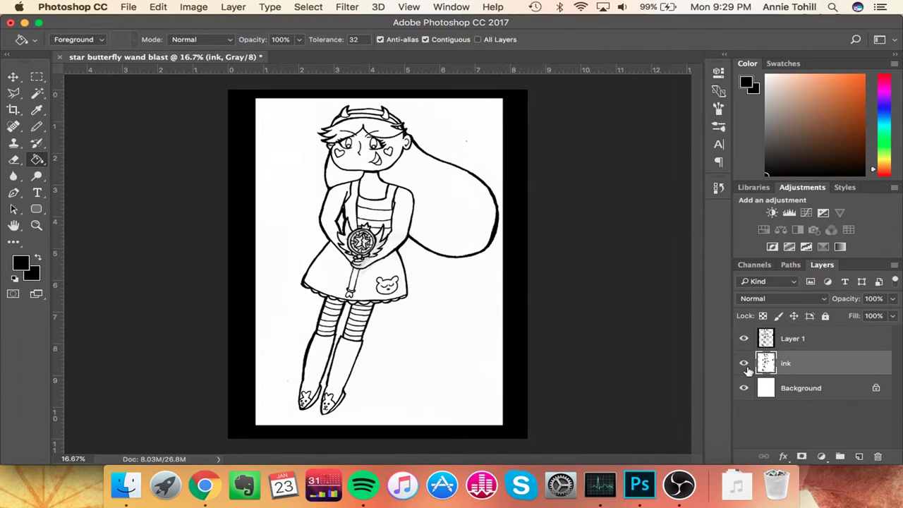
pyautogui.click(743, 364)
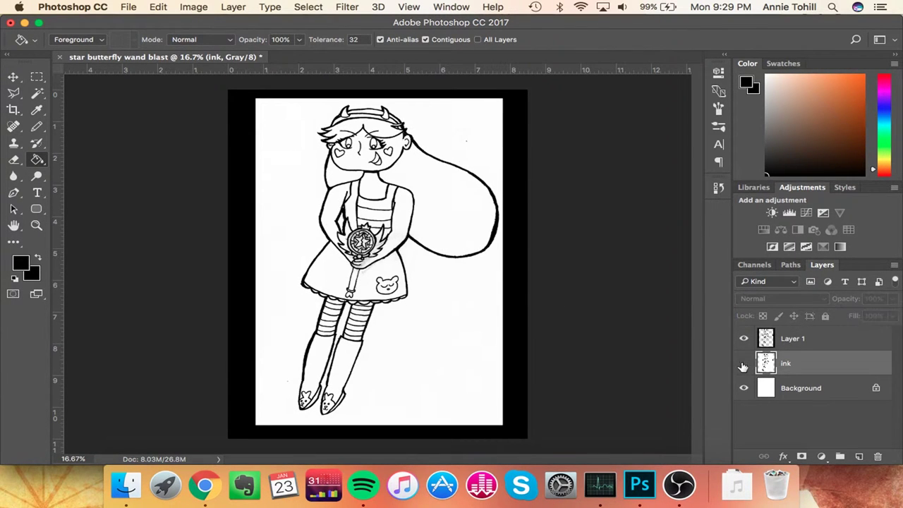
pyautogui.click(755, 266)
pyautogui.click(820, 264)
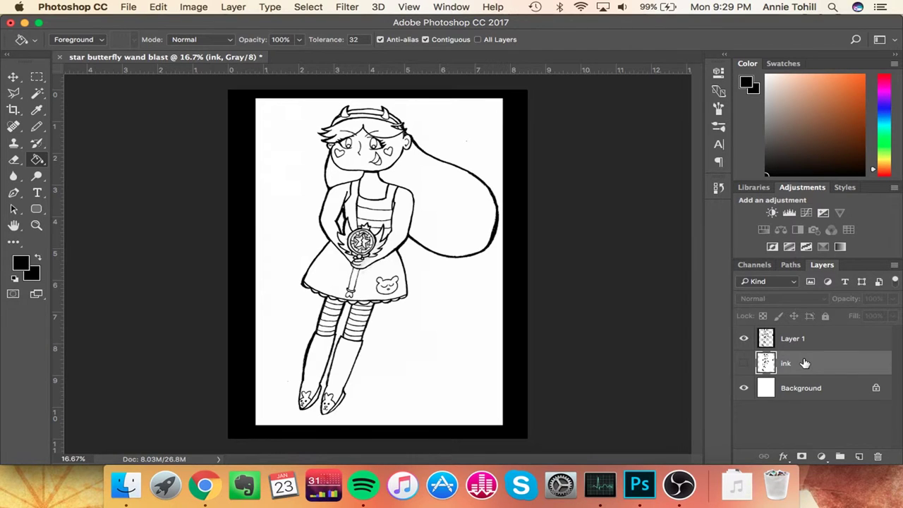
pyautogui.press('BackSpace')
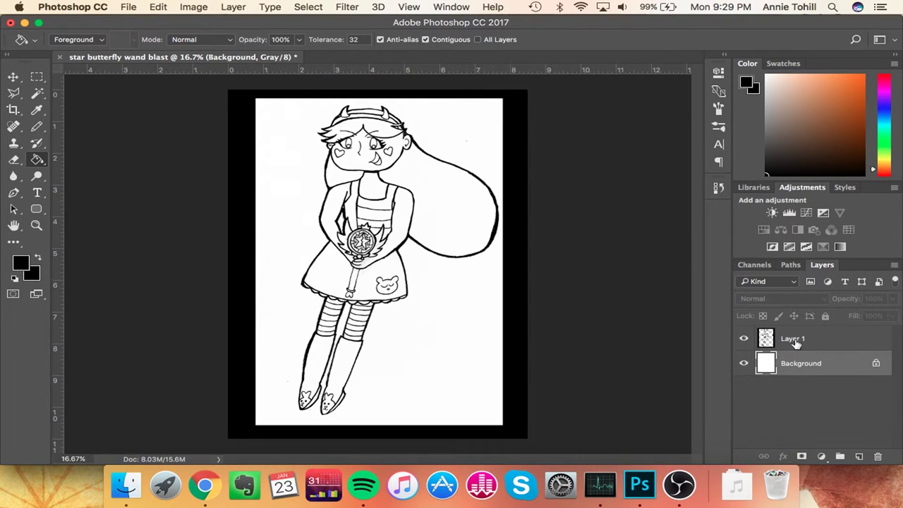
pyautogui.doubleClick(792, 339)
pyautogui.write('real ink')
pyautogui.press('Return')
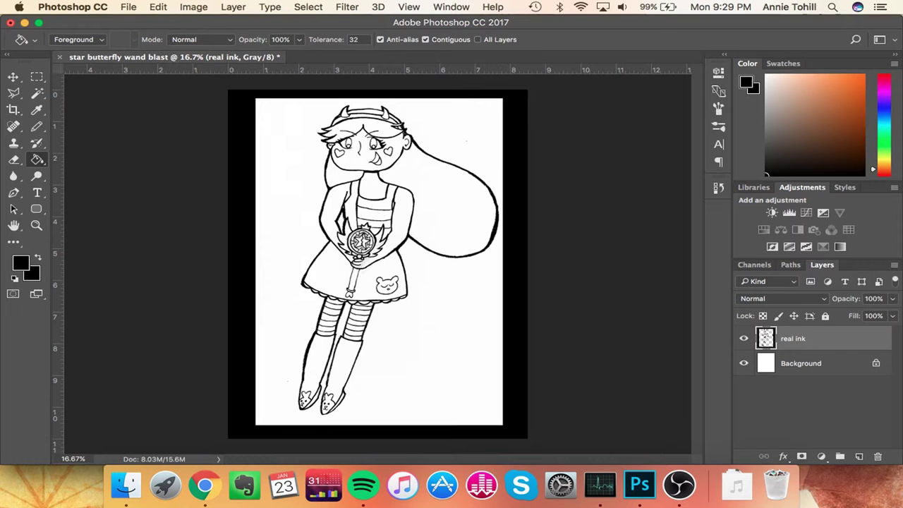
# Try selecting the black border with the Magic Wand, then drop the selection
pyautogui.press('w')
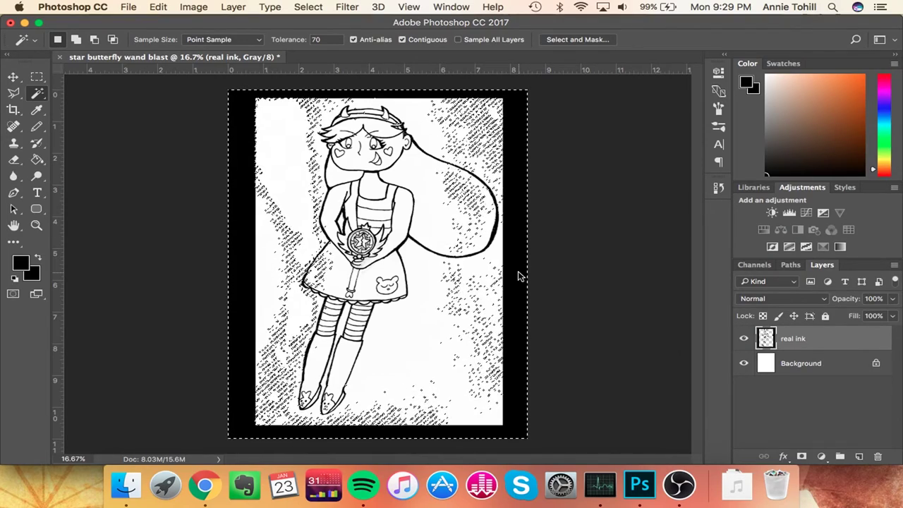
pyautogui.press('super+d')
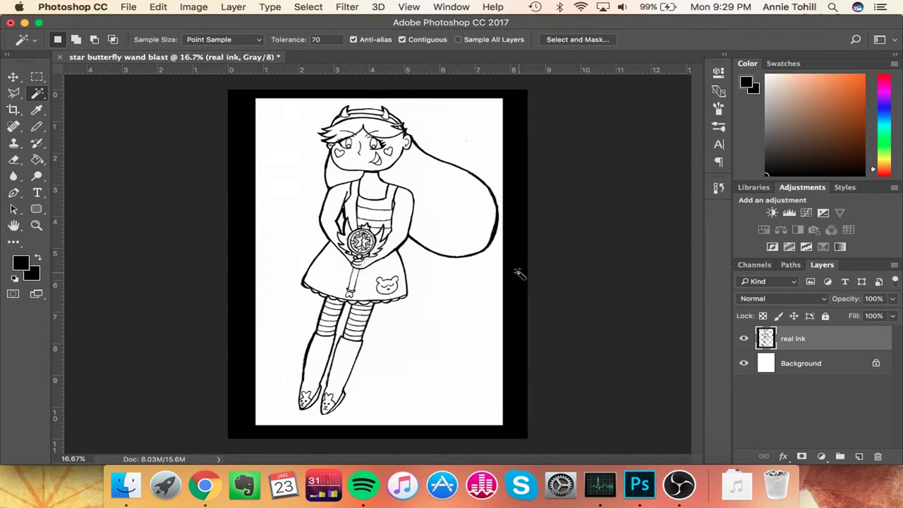
pyautogui.click(519, 274)
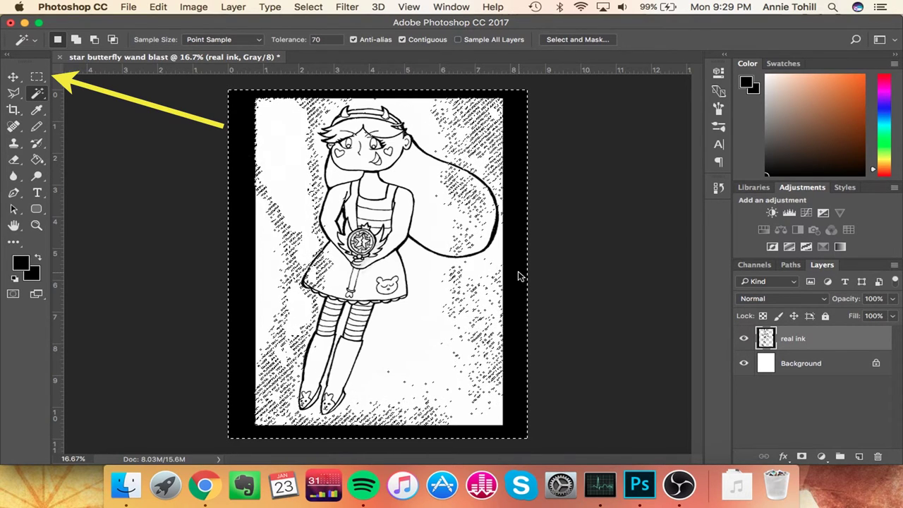
pyautogui.press('super+d')
# Delete the black border strips along the bottom, left and top edges, then fit the page on screen
pyautogui.press('m')
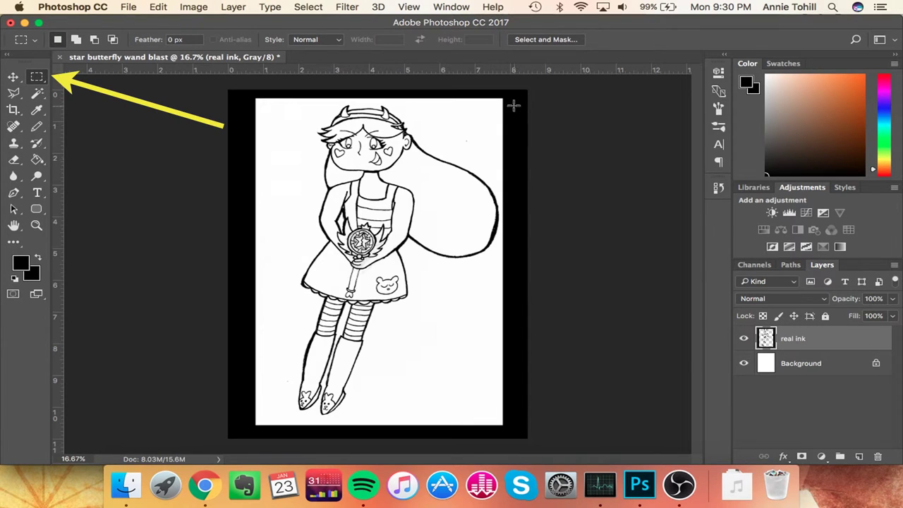
pyautogui.moveTo(499, 91); pyautogui.dragTo(635, 466)
pyautogui.moveTo(227, 418); pyautogui.dragTo(528, 439)
pyautogui.press('Delete')
pyautogui.moveTo(221, 84); pyautogui.dragTo(264, 427)
pyautogui.press('Delete')
pyautogui.moveTo(225, 85); pyautogui.dragTo(522, 111)
pyautogui.press('Delete')
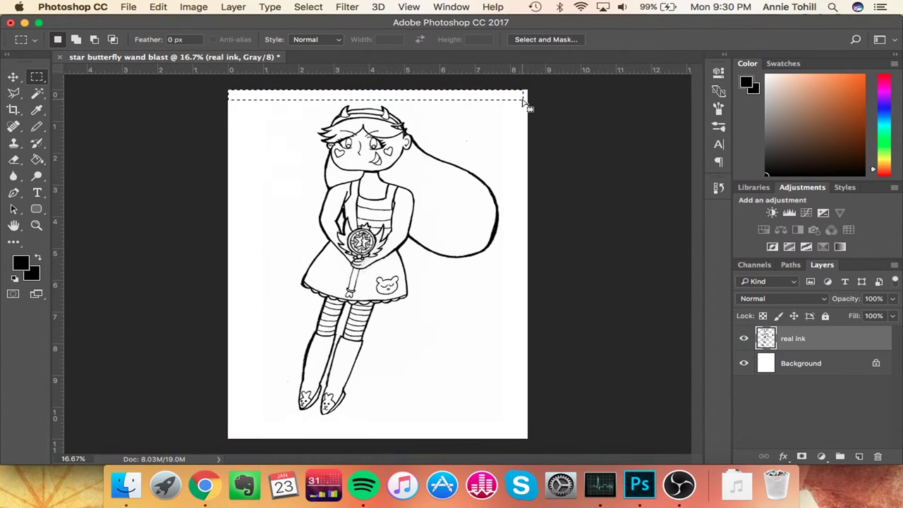
pyautogui.press('super+d')
pyautogui.press('super+0')
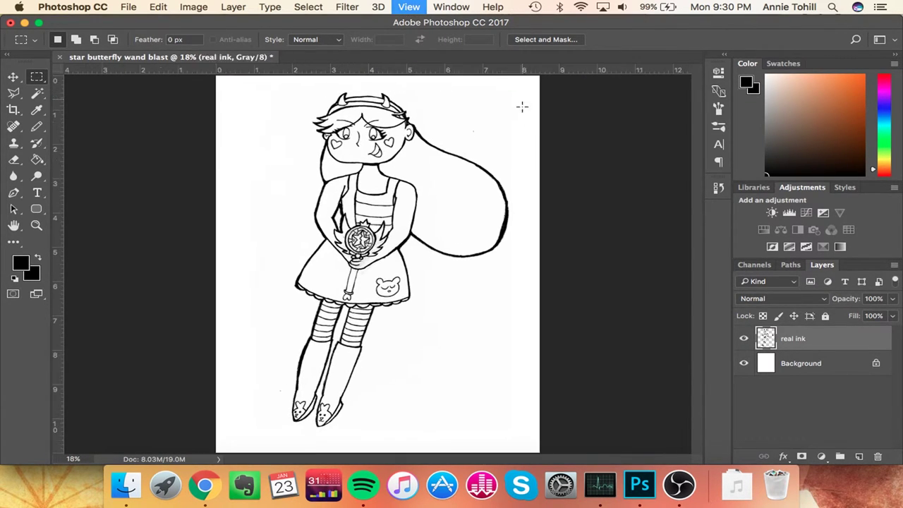
pyautogui.click(743, 367)
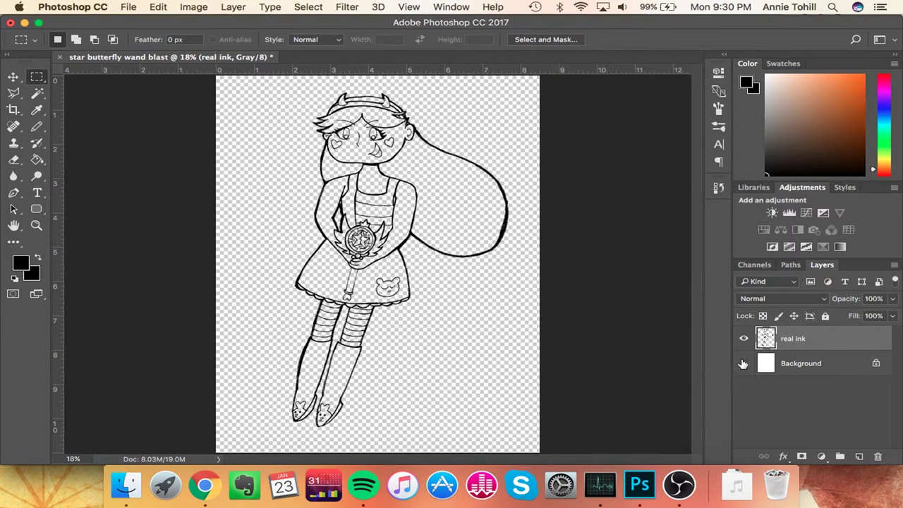
pyautogui.click(743, 363)
pyautogui.click(743, 363)
pyautogui.click(743, 363)
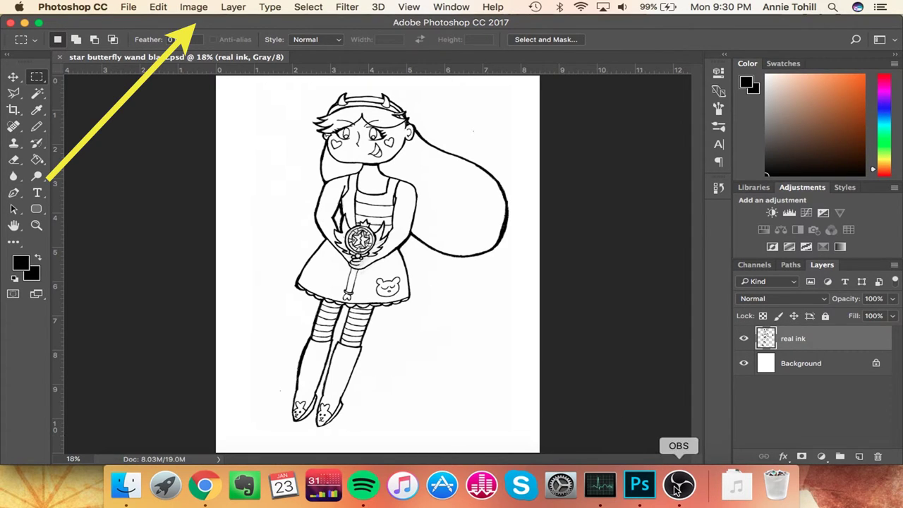
# Change the image mode to RGB Color, keeping the layers unflattened
pyautogui.click(192, 6)
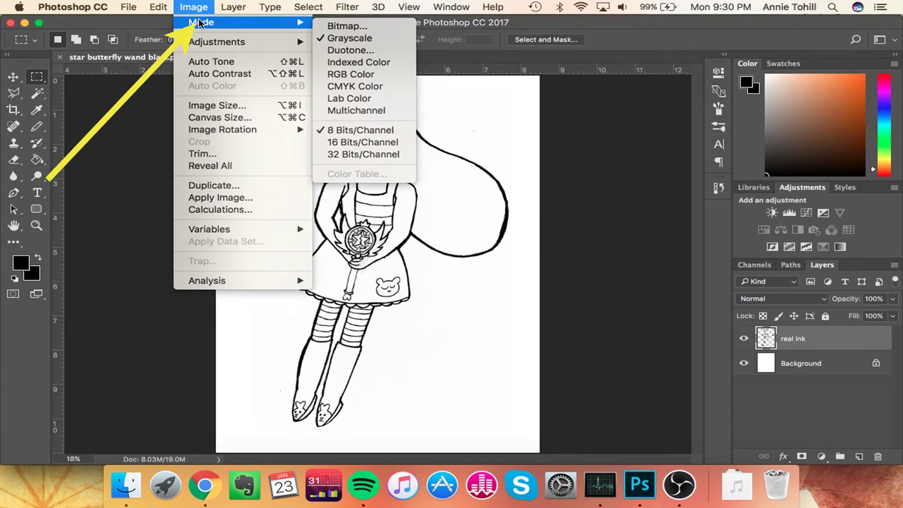
pyautogui.moveTo(261, 21)
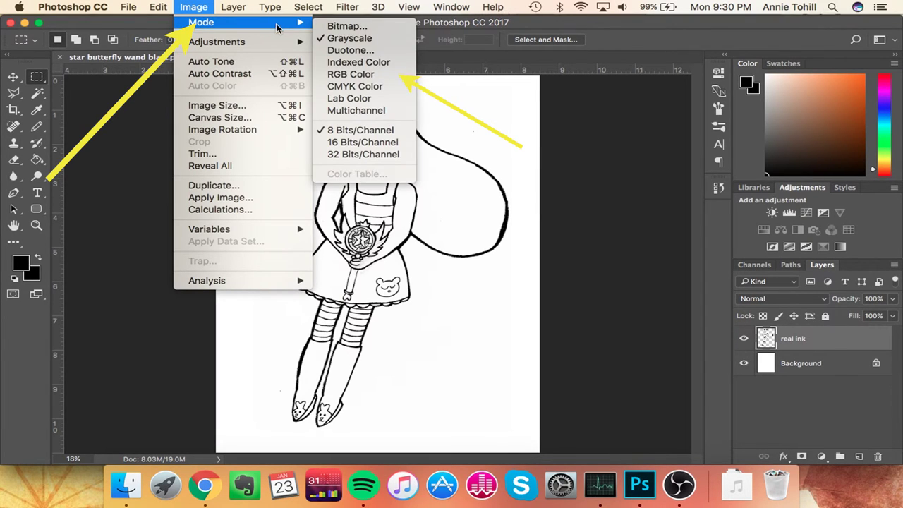
pyautogui.click(351, 74)
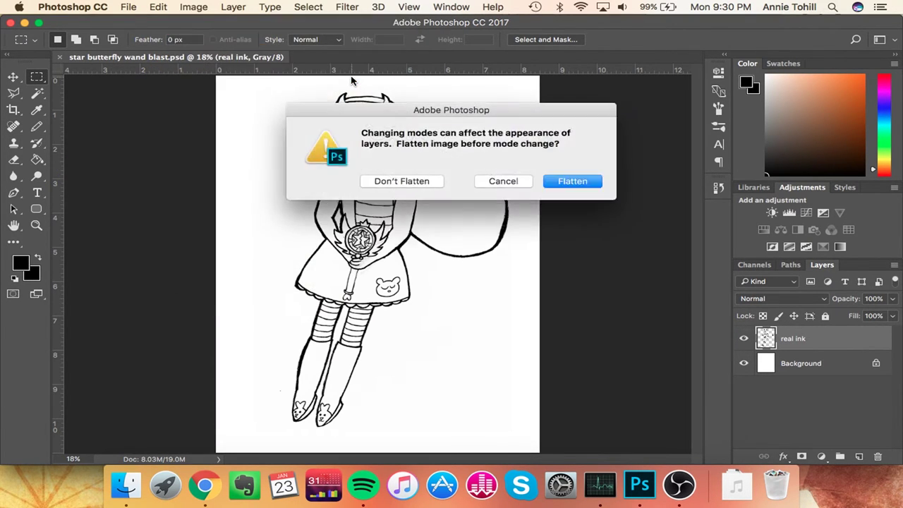
pyautogui.click(396, 182)
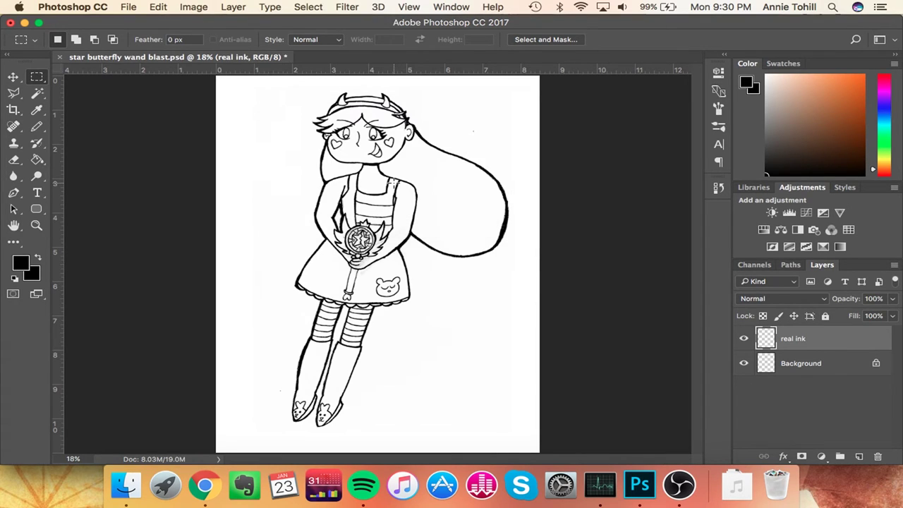